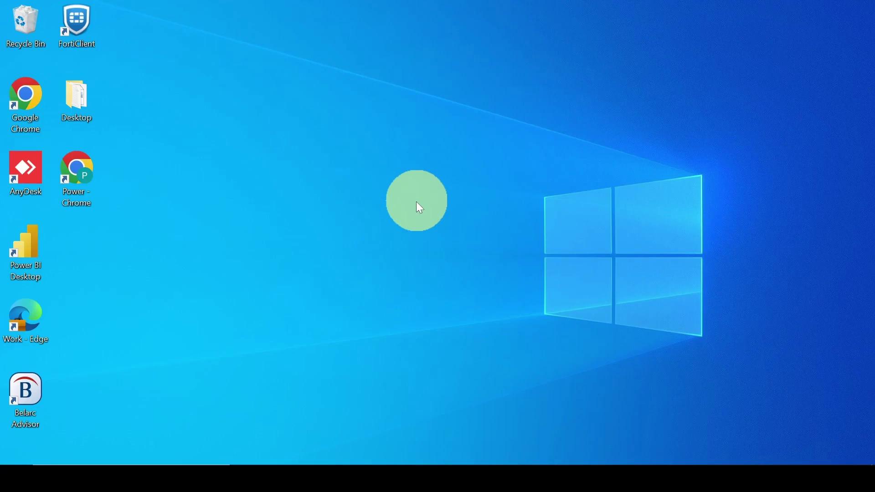
Launch Power BI Desktop from its desktop shortcut
double_click(36, 249)
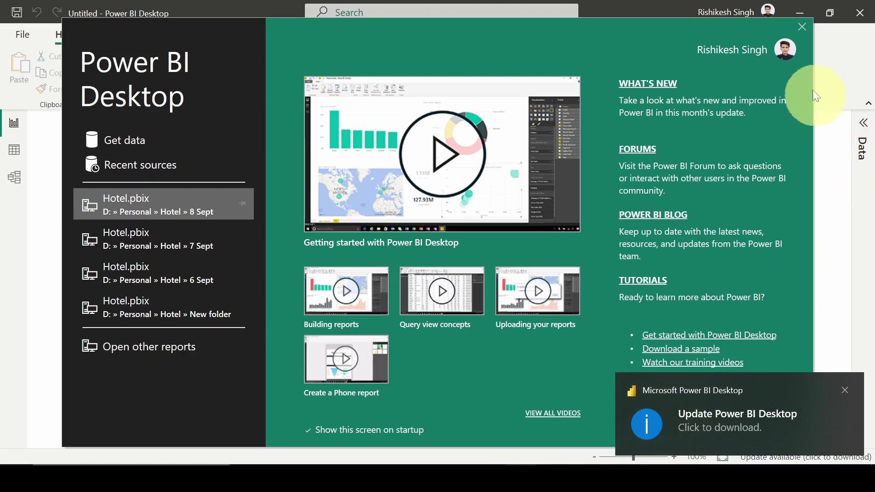
Close the welcome screen and check Help > About for version 2.119.986.0 (July 2023)
left_click(802, 28)
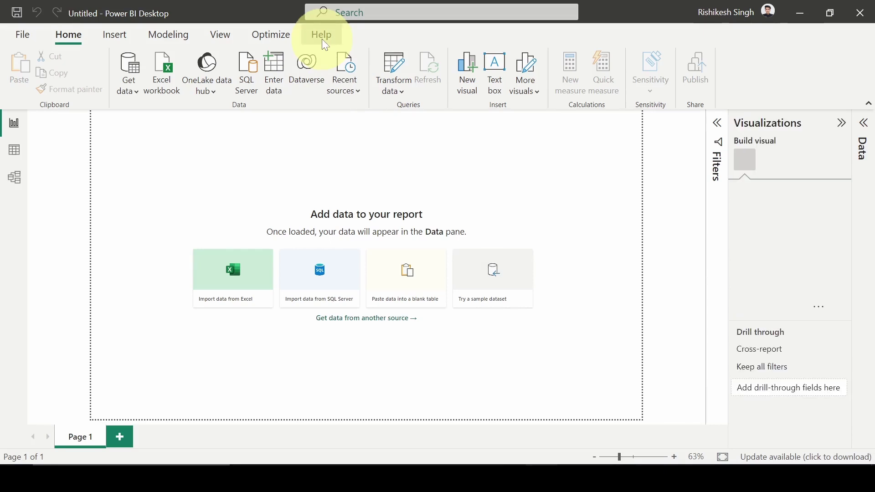
left_click(322, 39)
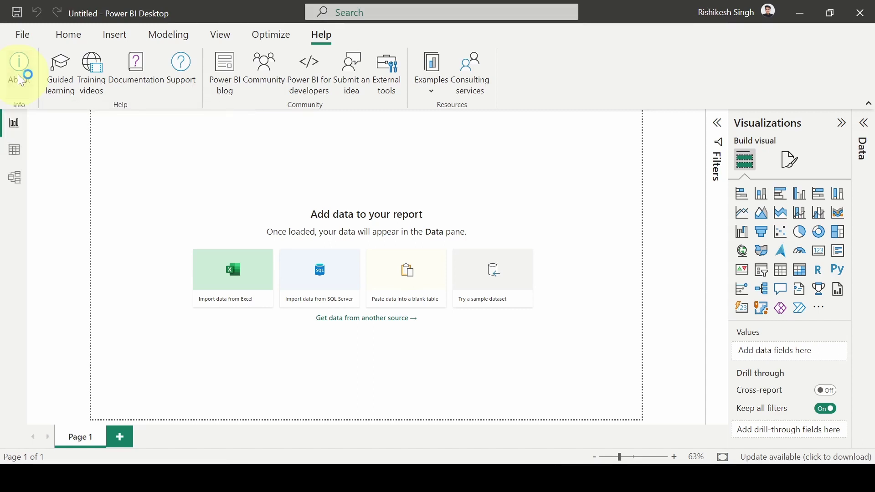
left_click(20, 81)
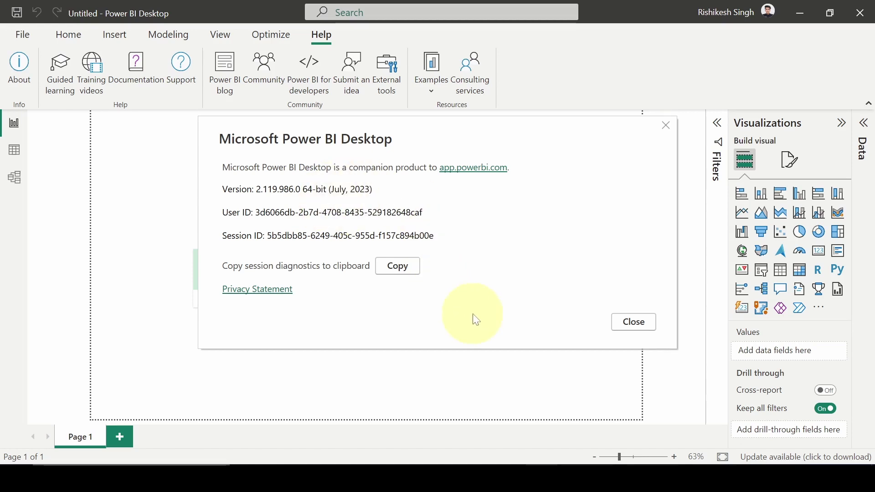
left_click(634, 324)
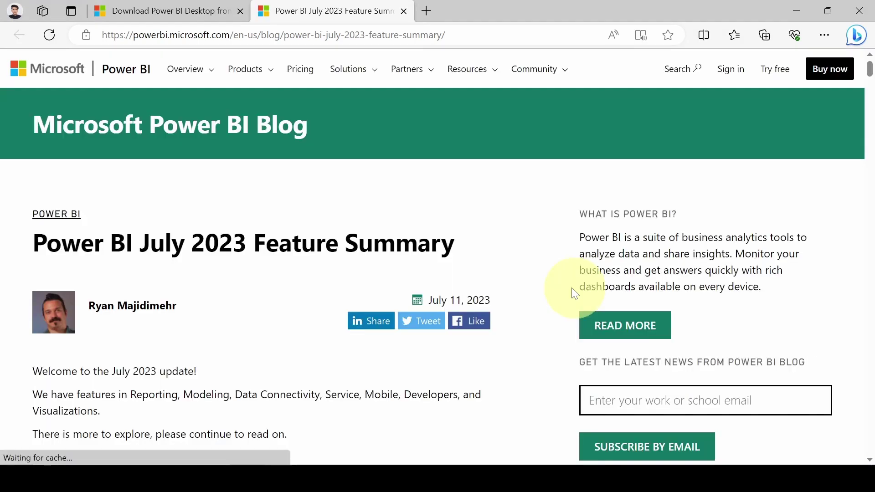
Follow the July 2023 blog's Download Power BI Desktop link to the Download Center page
scroll(570, 289, "down", 5)
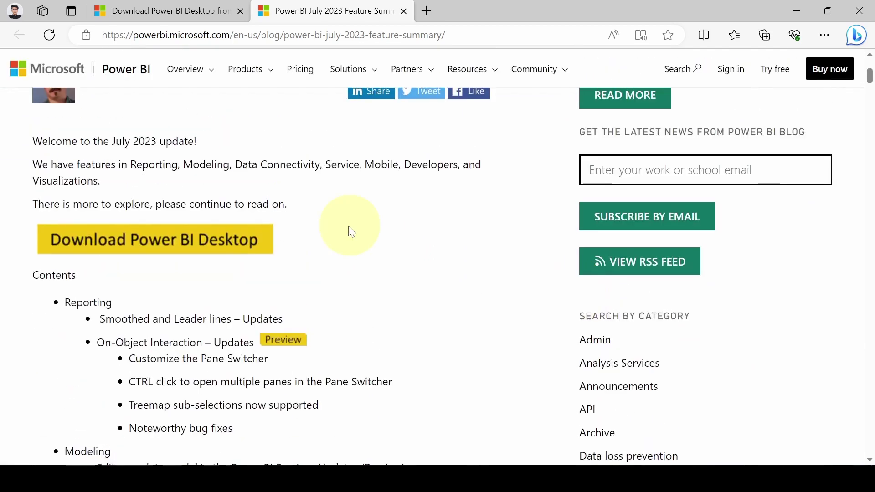
left_click(191, 249)
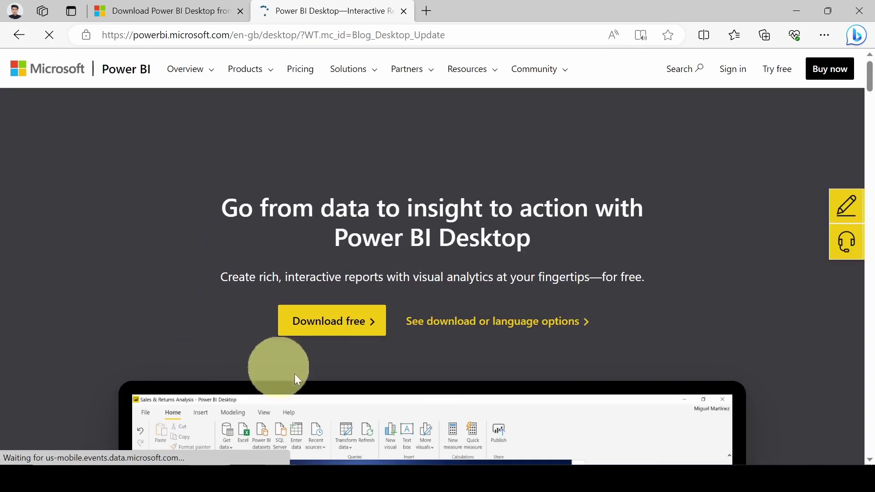
scroll(401, 392, "down", 5)
scroll(401, 392, "up", 4)
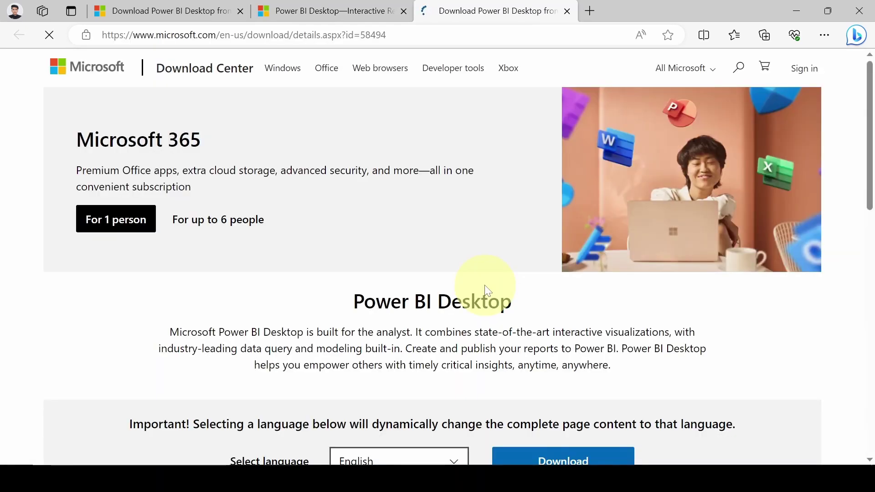
Scroll to the Details section showing version 2.120.963.0, dated 8/29/2023, with two installers
scroll(488, 290, "down", 5)
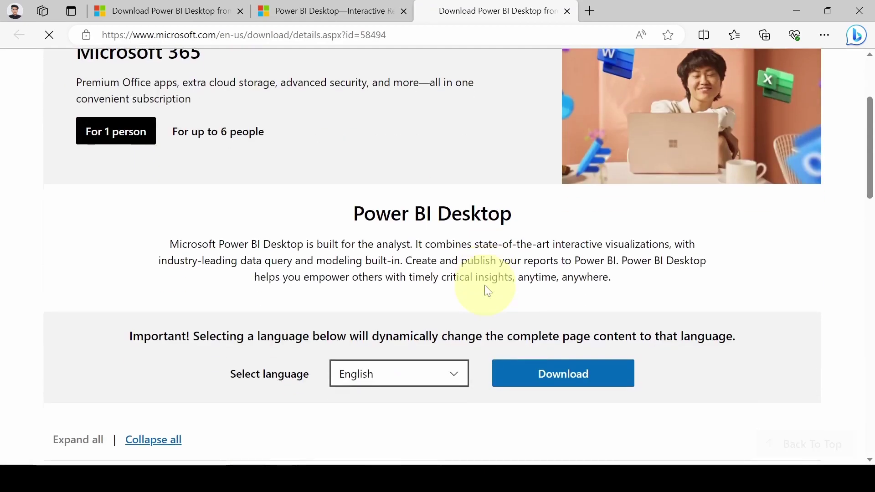
scroll(484, 285, "down", 4)
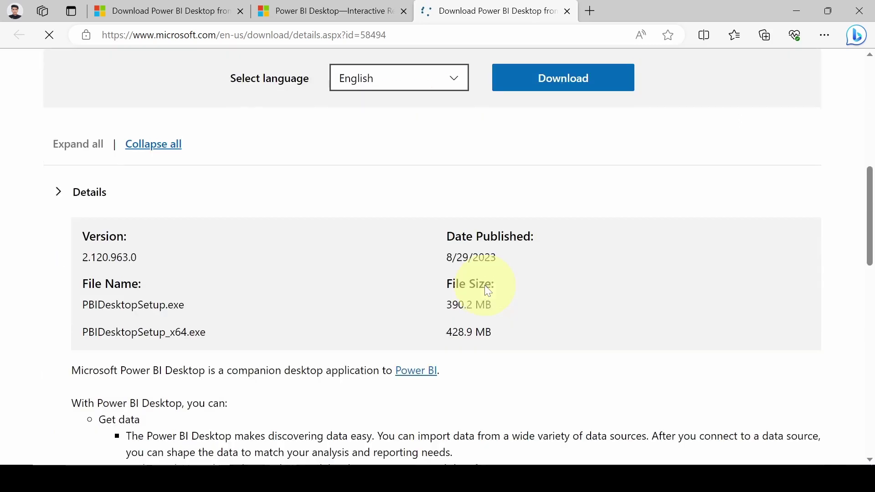
scroll(487, 289, "up", 1)
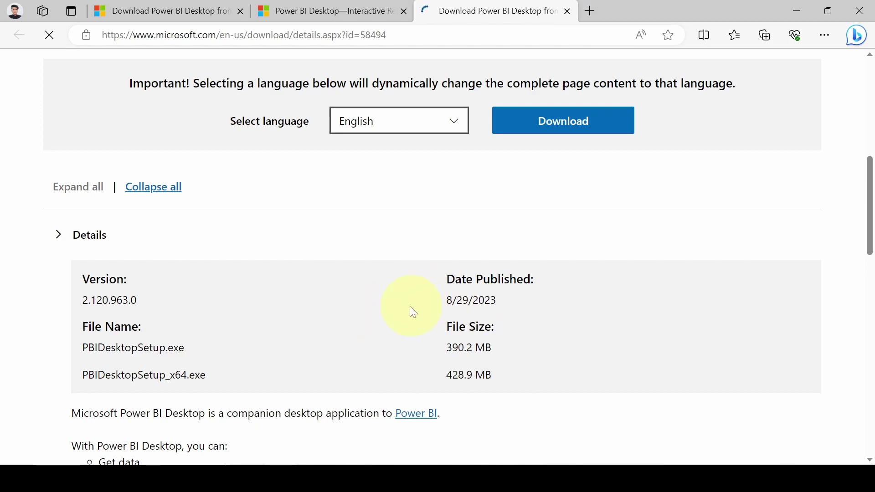
scroll(410, 309, "down", 2)
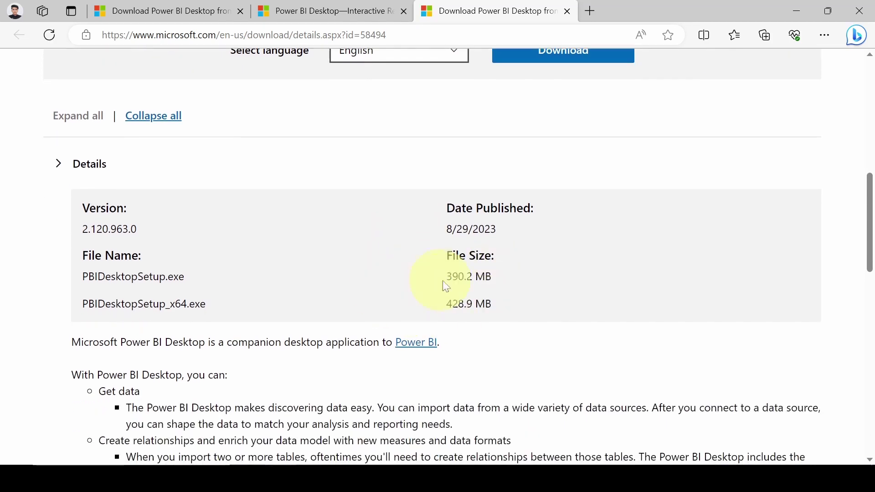
scroll(369, 290, "up", 1)
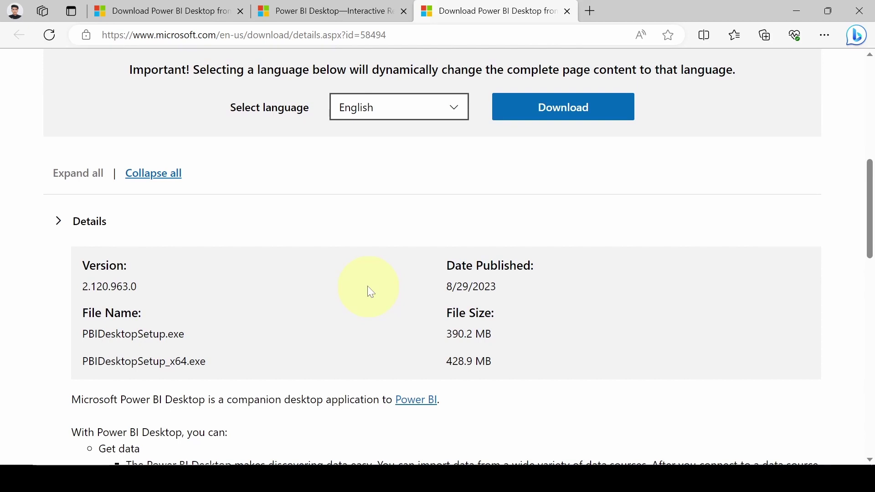
scroll(371, 292, "up", 3)
scroll(369, 293, "down", 2)
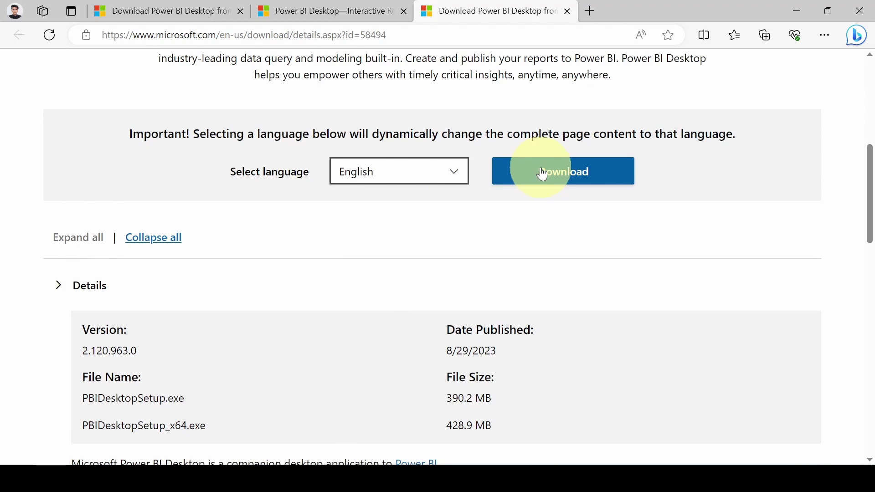
Select PBIDesktopSetup_x64.exe in the Download dialog and download the 428.9 MB file
left_click(543, 174)
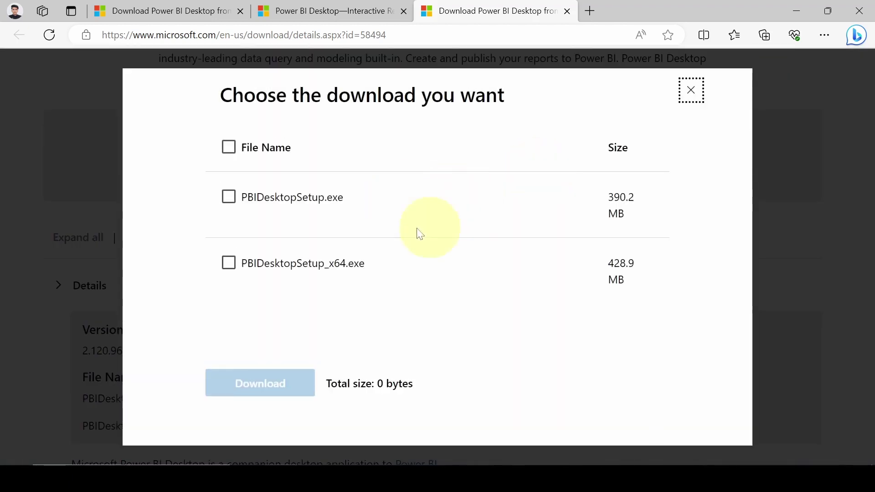
left_click(228, 264)
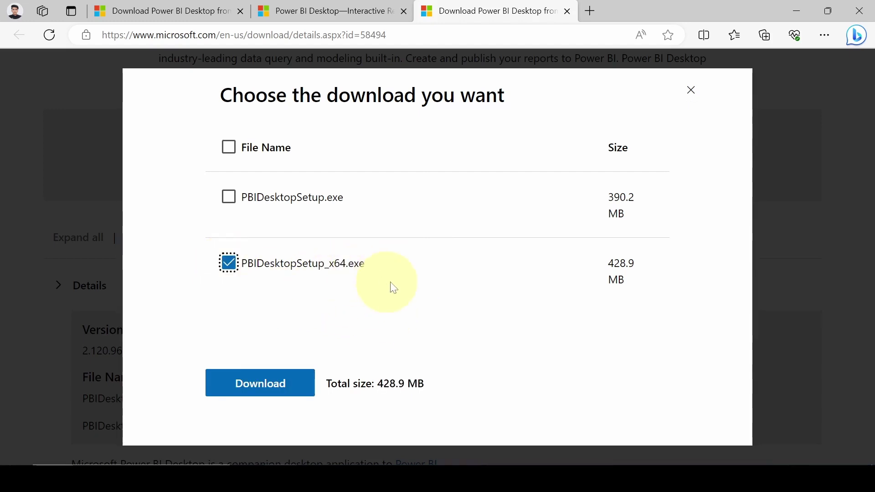
left_click(257, 383)
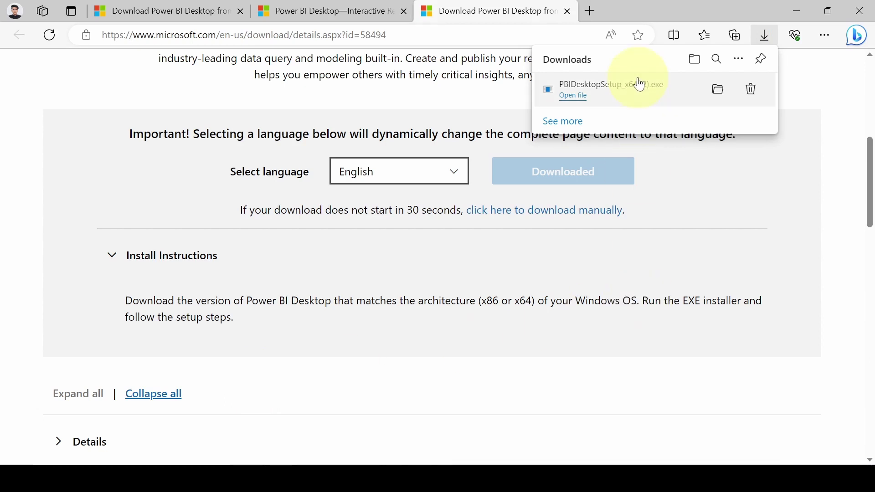
Run the downloaded installer, minimize Power BI Desktop, and return to the Edge download page
left_click(575, 97)
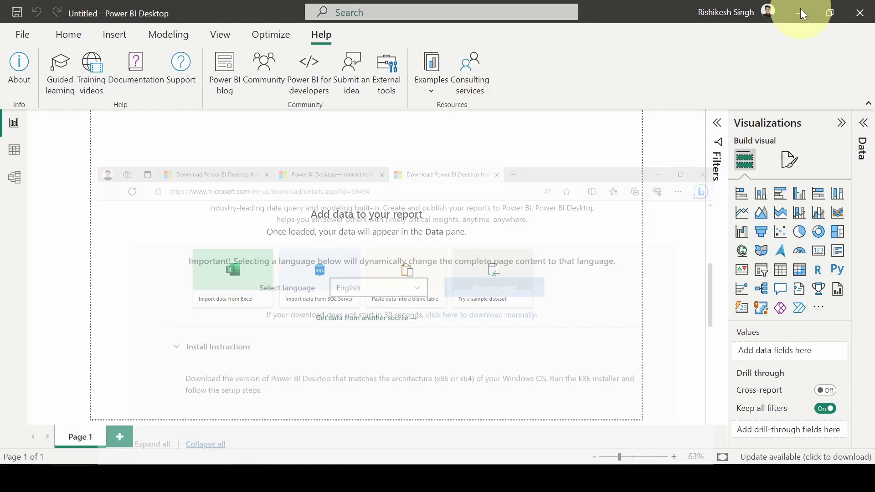
left_click(802, 14)
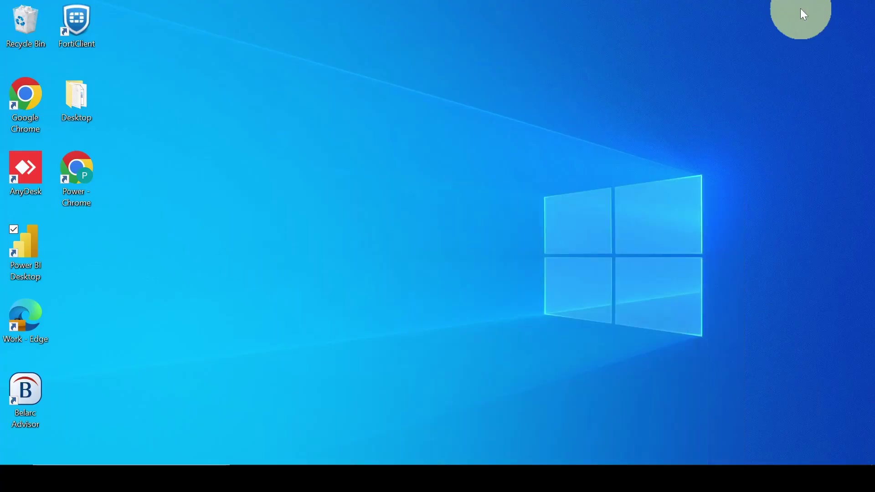
mouse_move(543, 476)
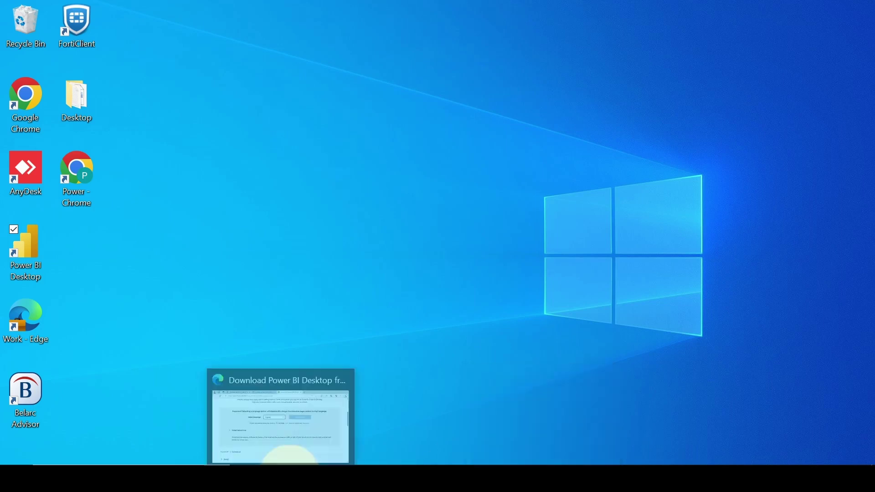
left_click(289, 476)
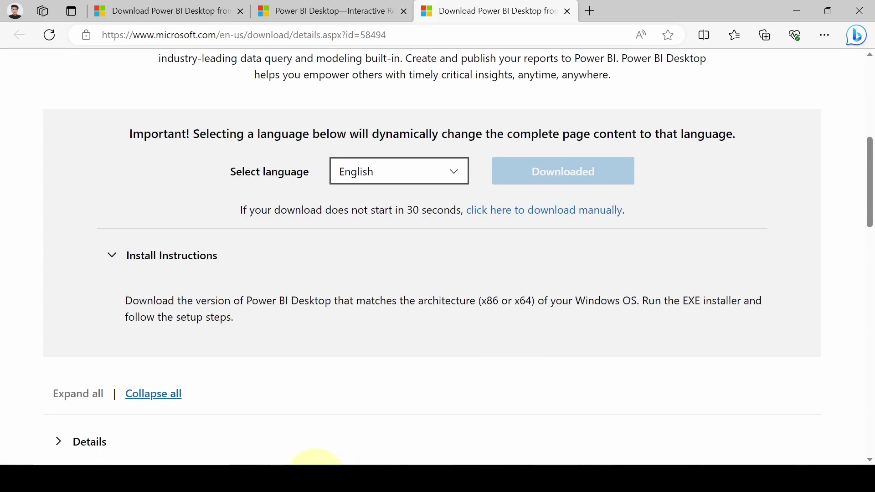
Run PBIDesktopSetup_x64 from Downloads, close Power BI Desktop, and retry the setup
left_click(316, 476)
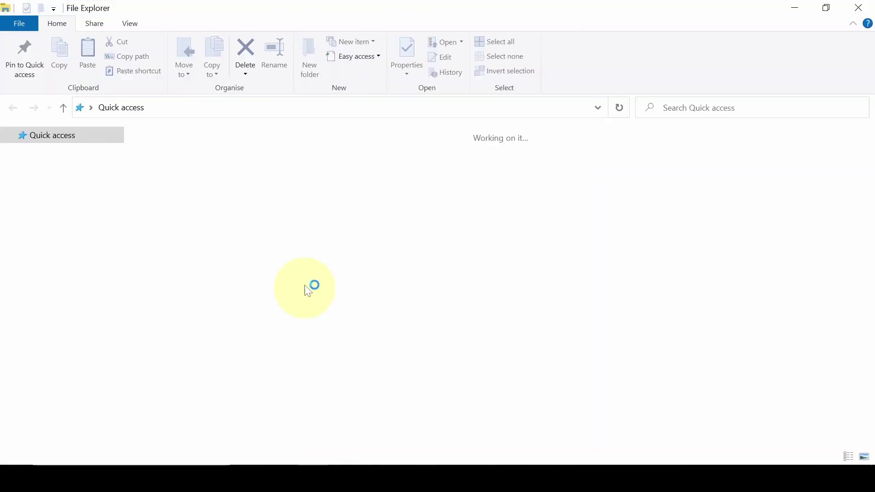
left_click(66, 177)
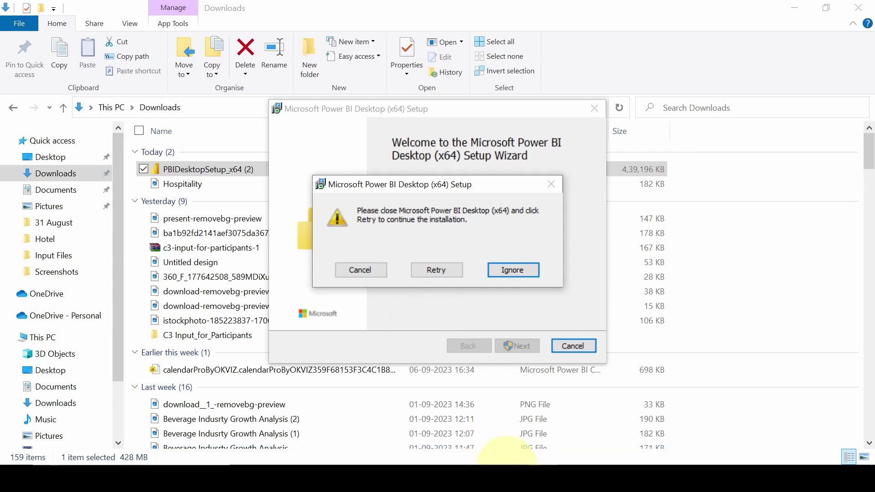
mouse_move(514, 478)
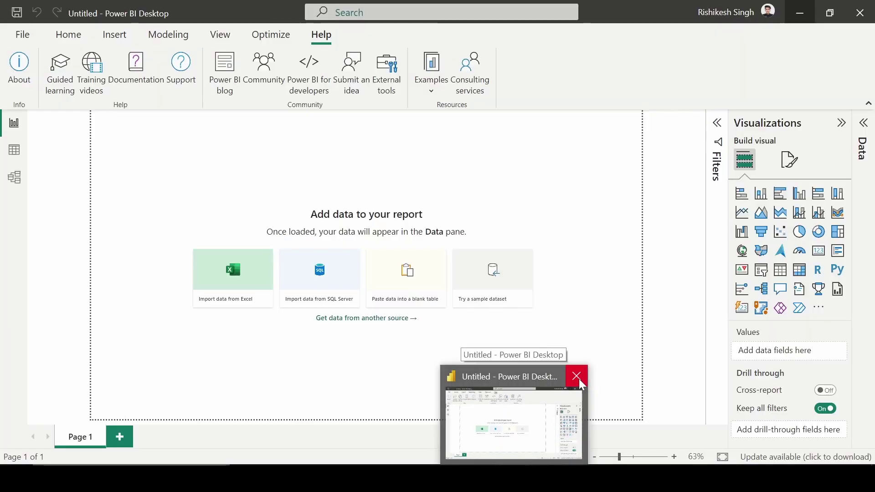
left_click(577, 376)
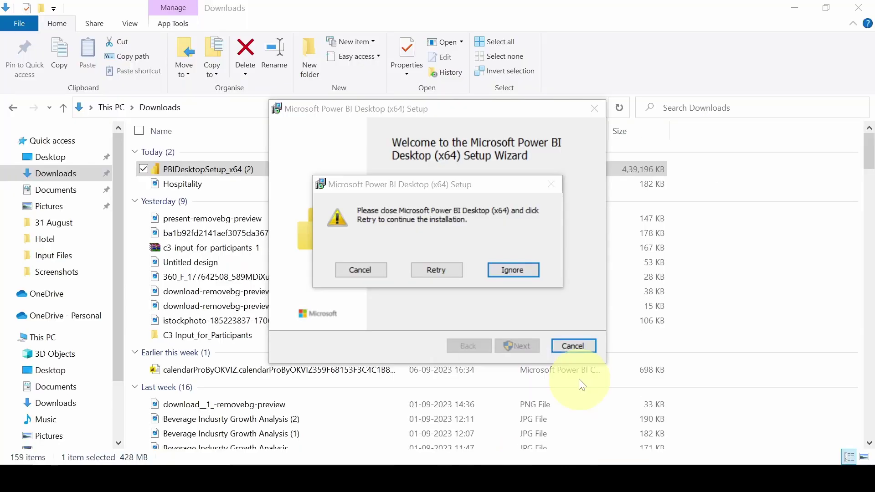
left_click(436, 270)
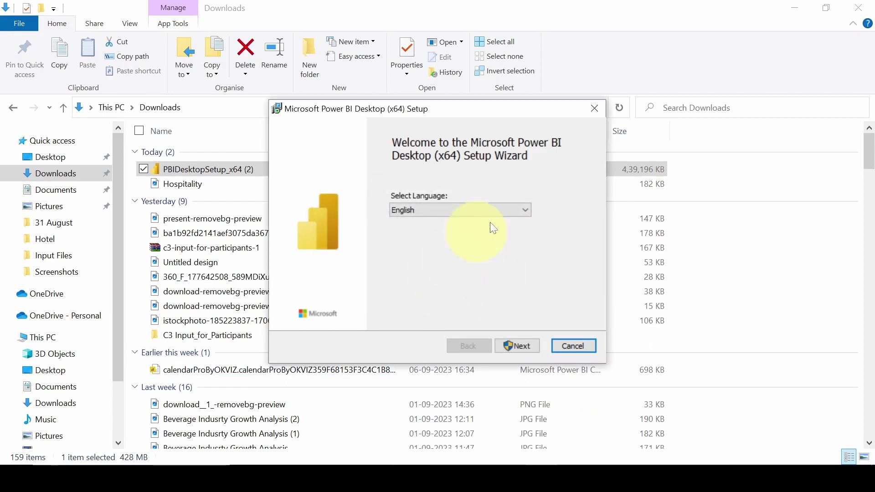
Keep English as the setup language and allow the installer to make changes
left_click(524, 209)
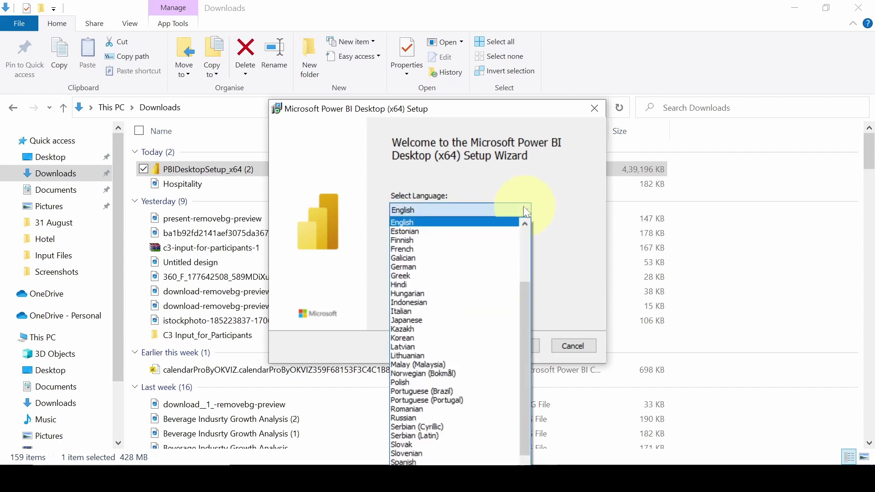
left_click(506, 223)
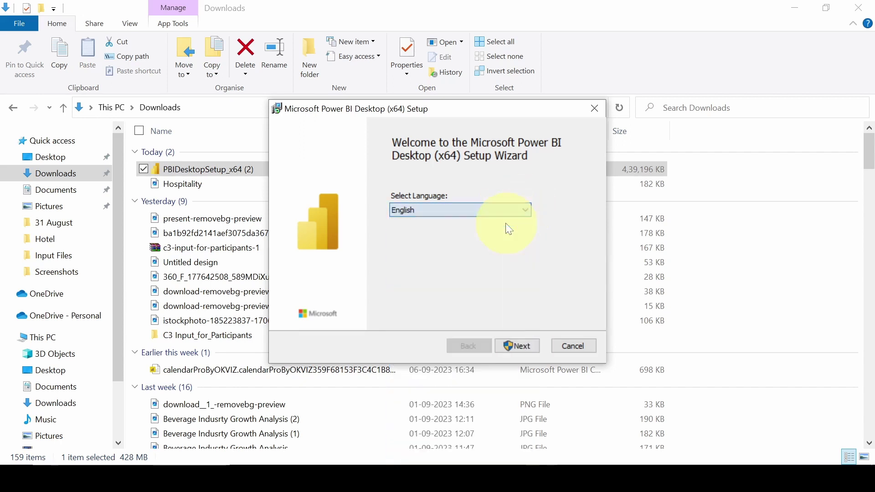
left_click(520, 345)
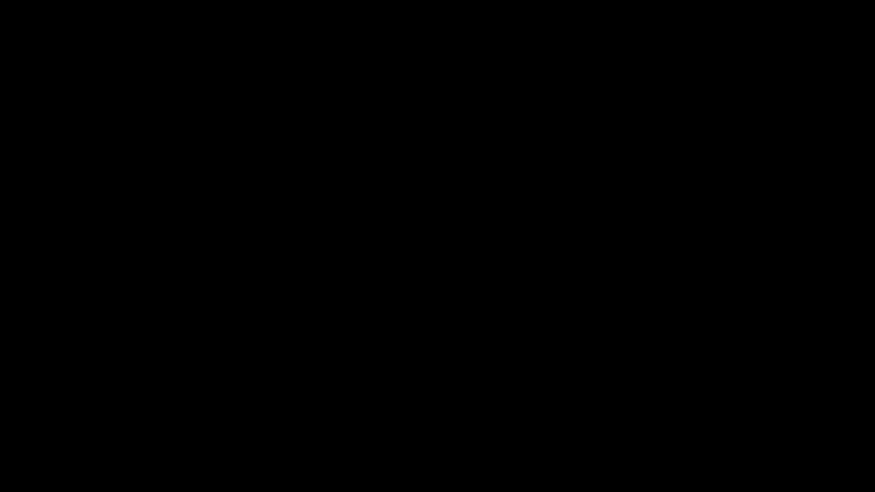
left_click(487, 263)
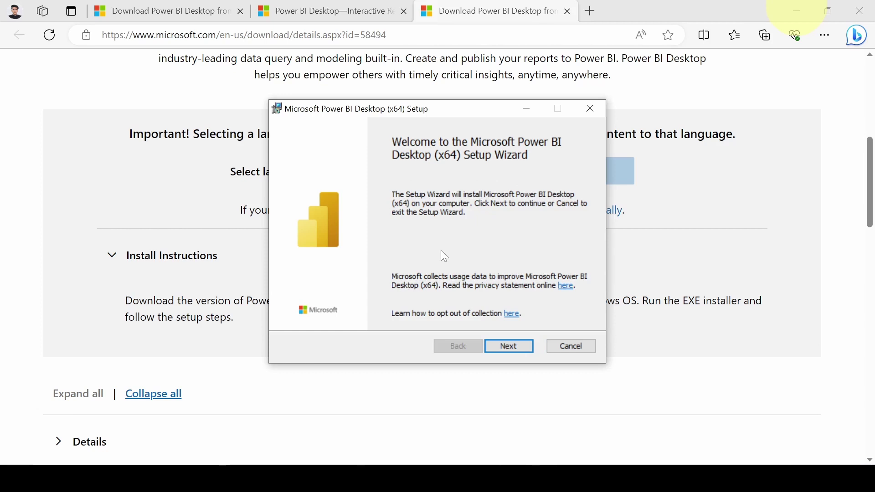
Accept the licence terms and install to the default Program Files folder
left_click(514, 345)
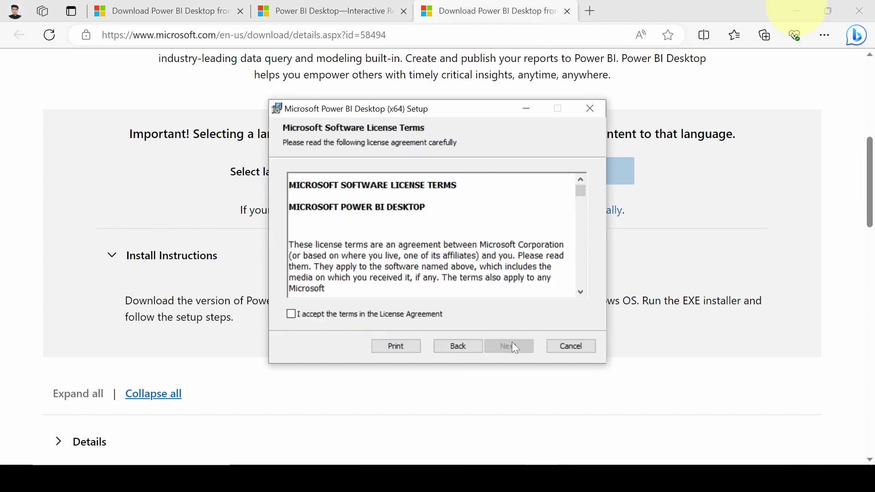
left_click(293, 316)
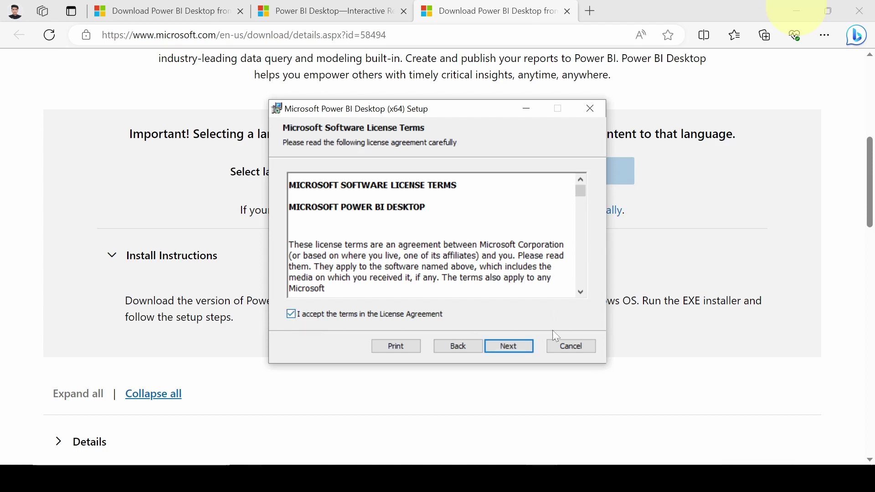
left_click(511, 353)
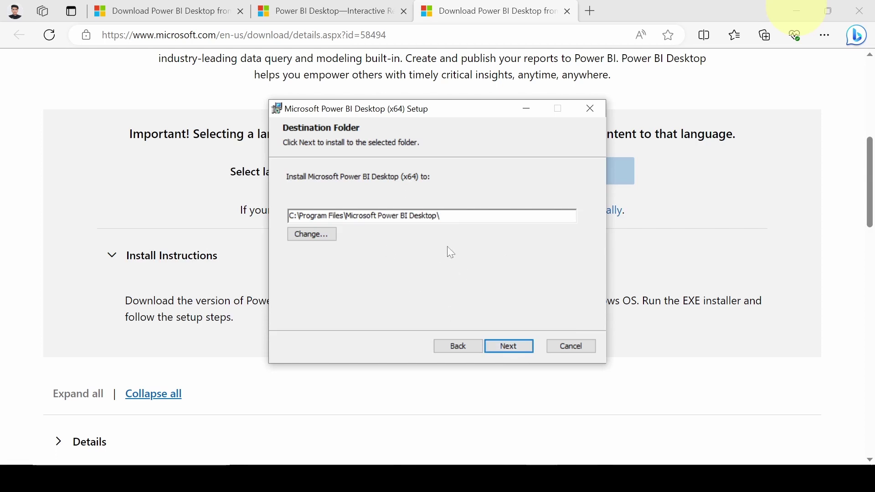
left_click(510, 351)
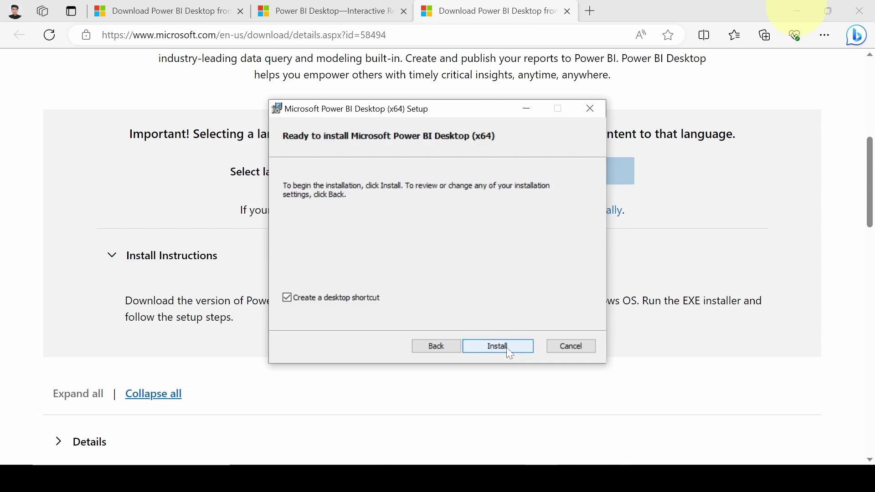
left_click(509, 350)
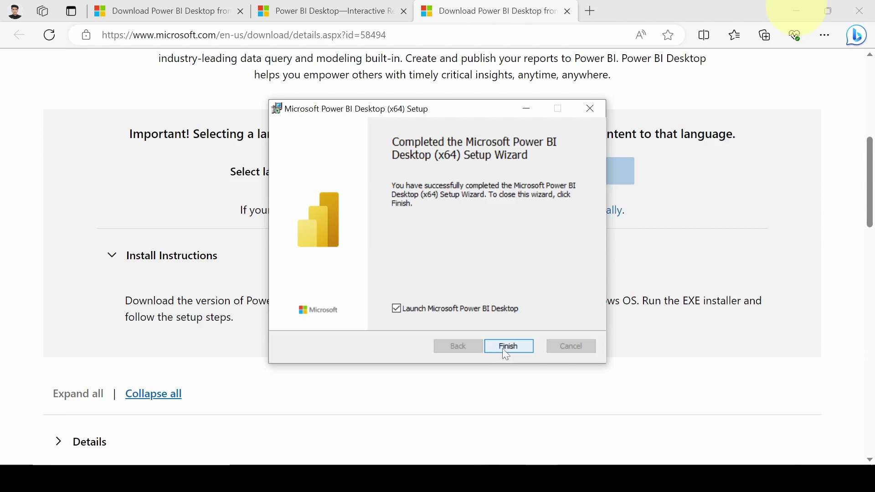
Finish setup, relaunch Power BI Desktop, and confirm About shows 2.120.963.0 64-bit (August 2023)
left_click(502, 350)
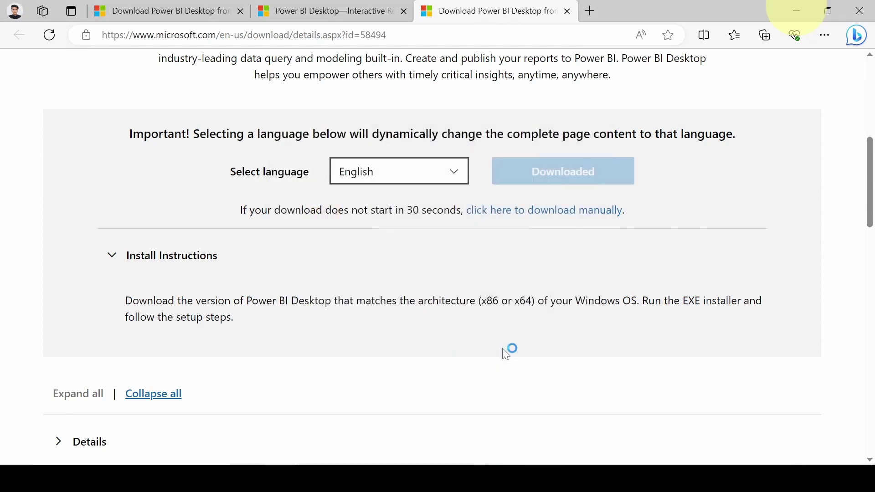
left_click(798, 11)
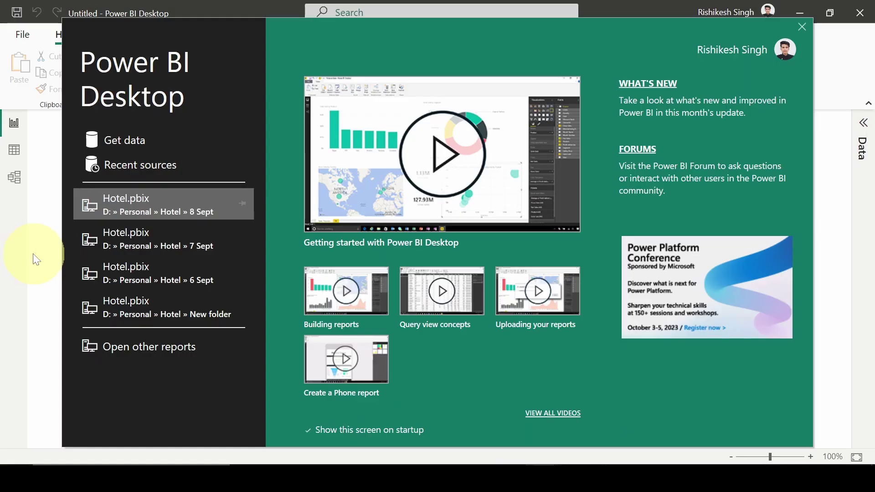
key("Escape")
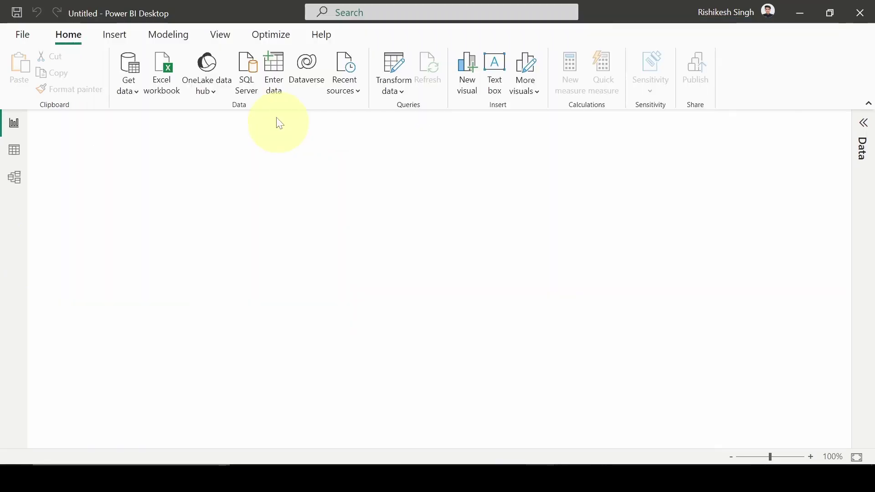
left_click(321, 37)
left_click(19, 66)
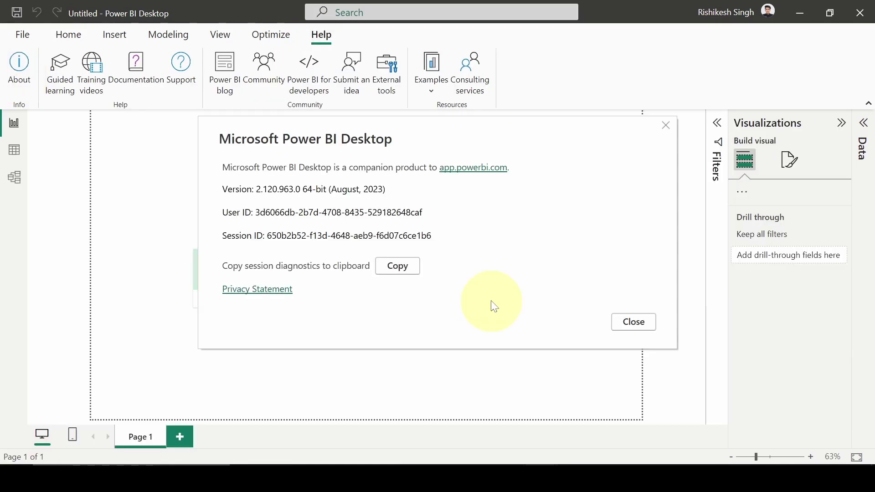